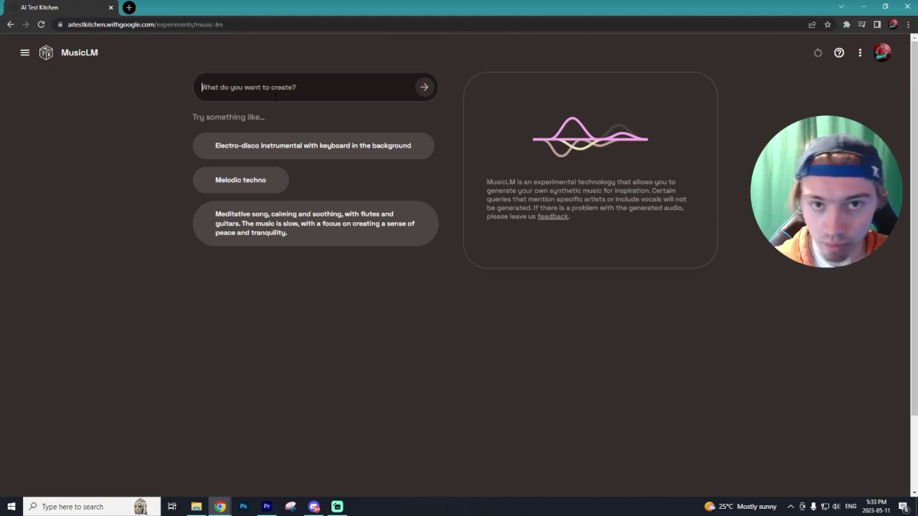
# Step: Enter the prompt 'chill hiphop with birds in the background', fixing the typo, and generate tracks
pyautogui.click(274, 95)
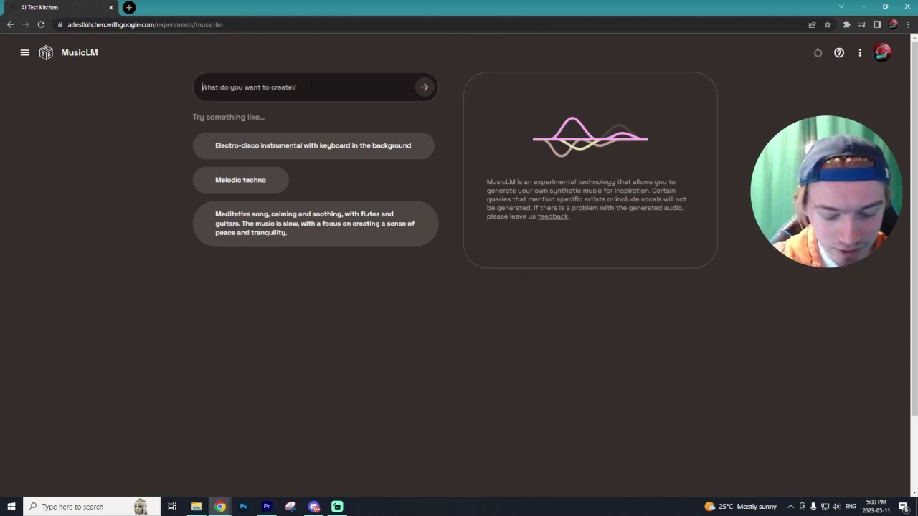
pyautogui.write('chill ')
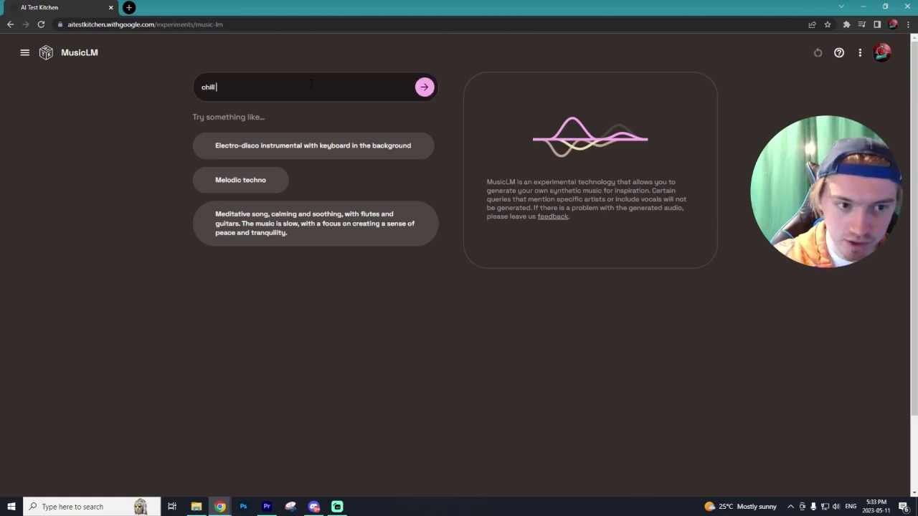
pyautogui.write('hiphop with b')
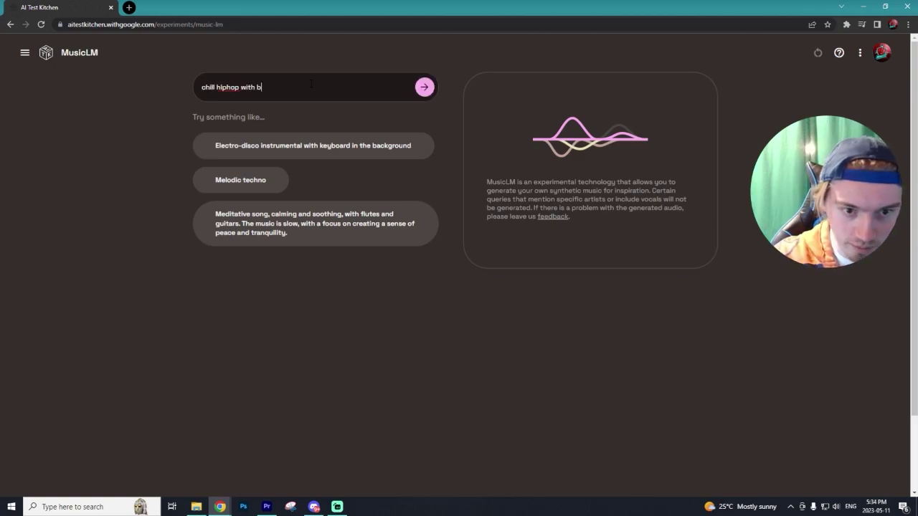
pyautogui.write('irds in the bavck')
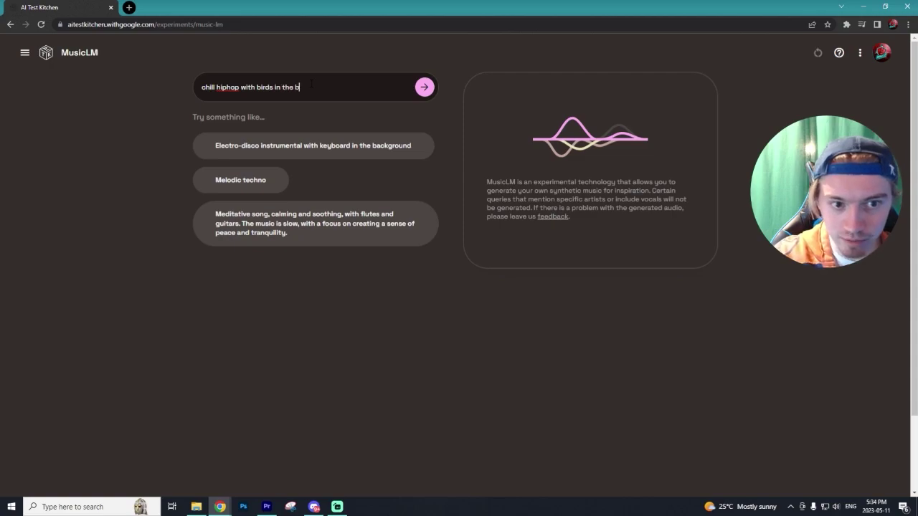
pyautogui.press('BackSpace')
pyautogui.press('BackSpace')
pyautogui.press('BackSpace')
pyautogui.write('c')
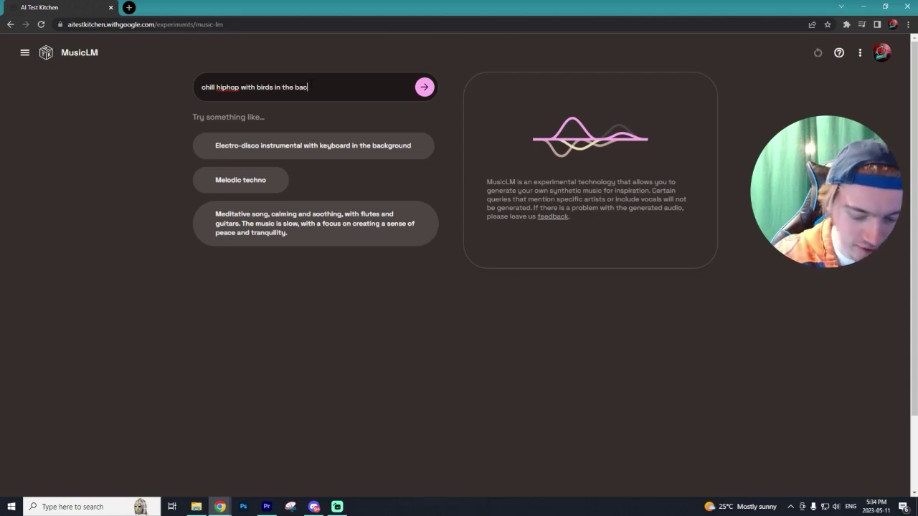
pyautogui.write('kground')
pyautogui.click(424, 96)
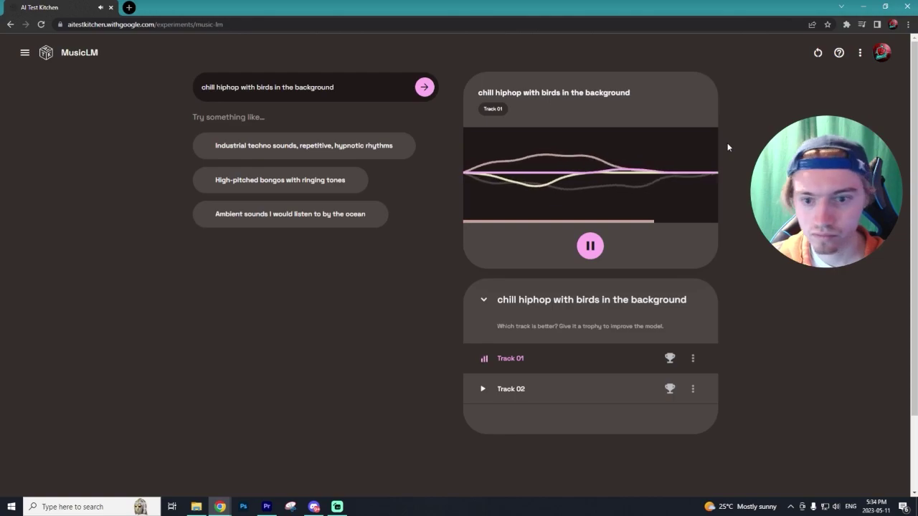
# Step: Pause Track 01, then play Track 02 of the birds result and pause it
pyautogui.click(630, 216)
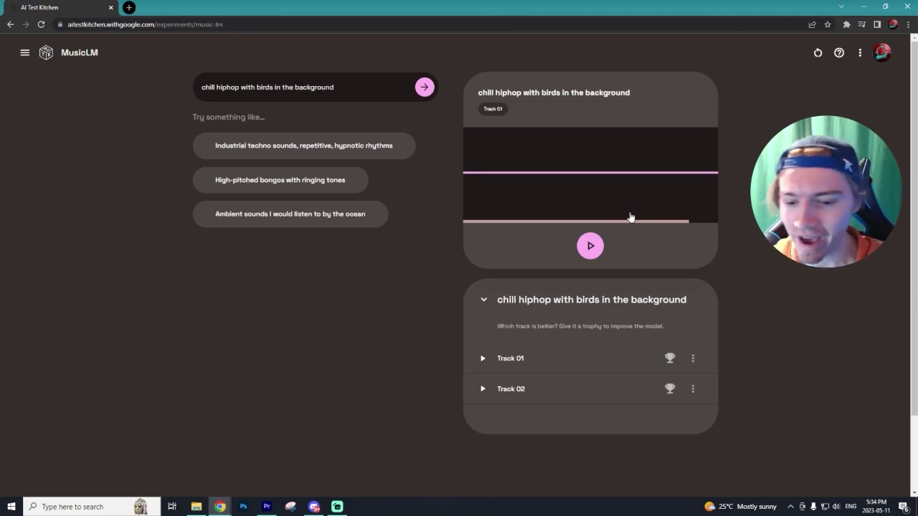
pyautogui.scroll(-2, 625, 225)
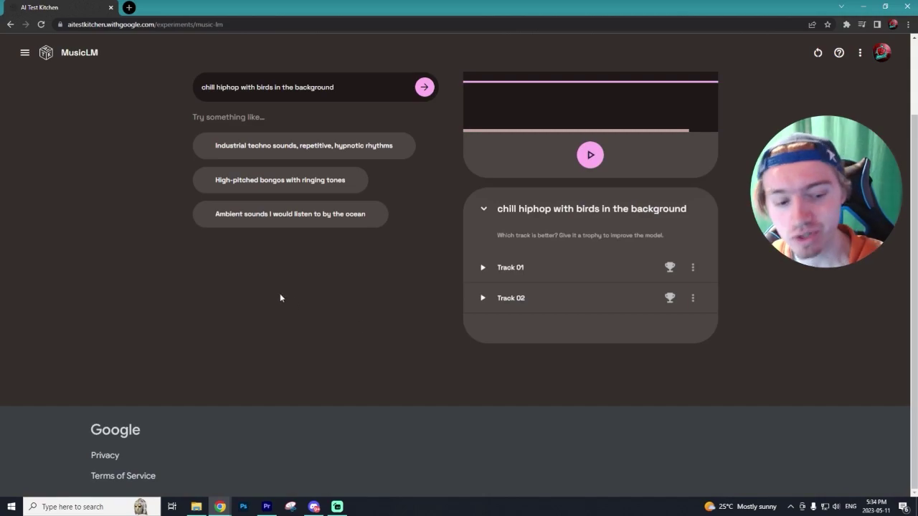
pyautogui.click(483, 300)
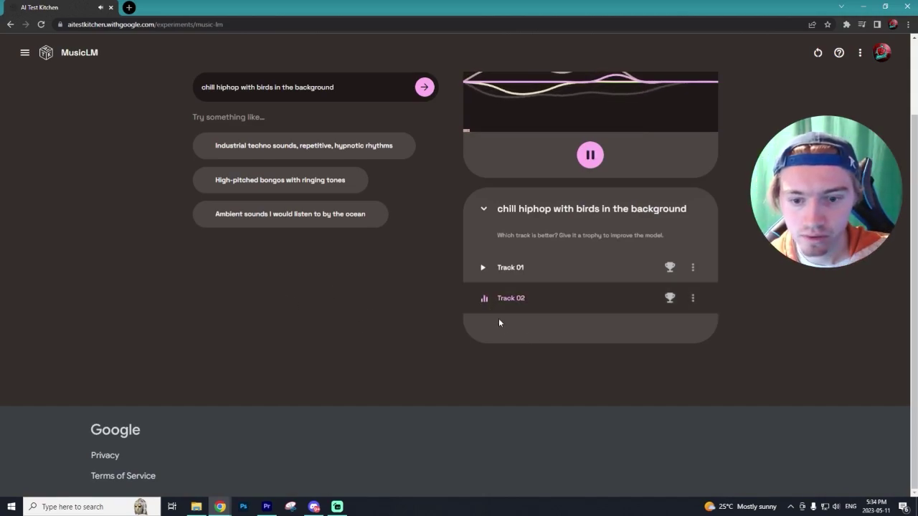
pyautogui.scroll(1, 549, 352)
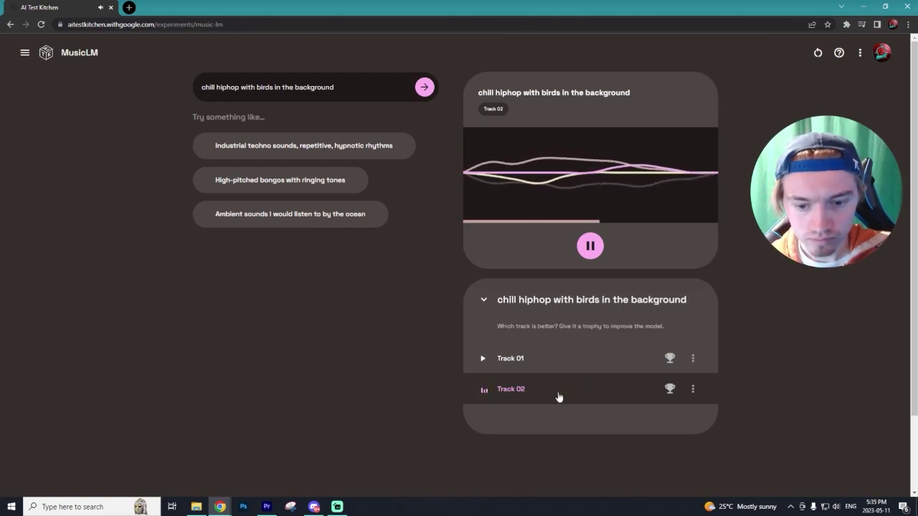
pyautogui.click(588, 253)
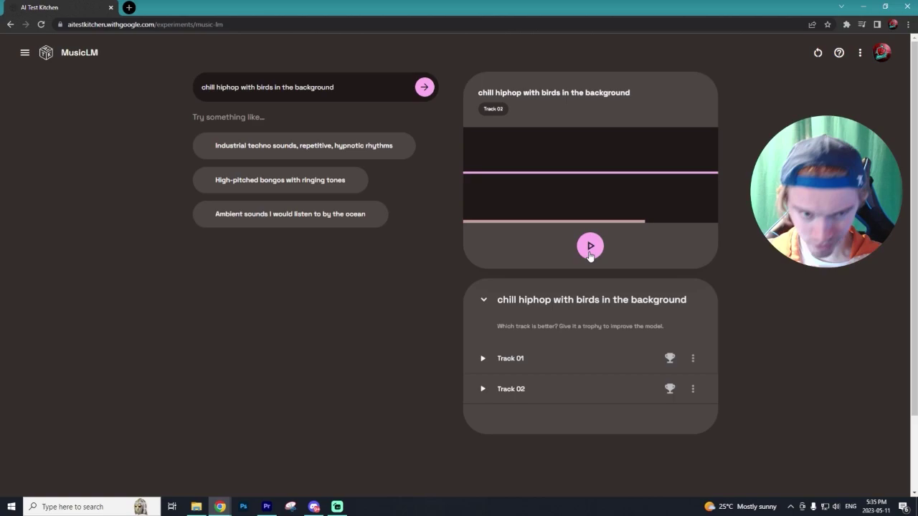
# Step: Change the prompt to 'chill hiphop with saxophone', generate, and pause its Track 01
pyautogui.moveTo(334, 87); pyautogui.dragTo(241, 87)
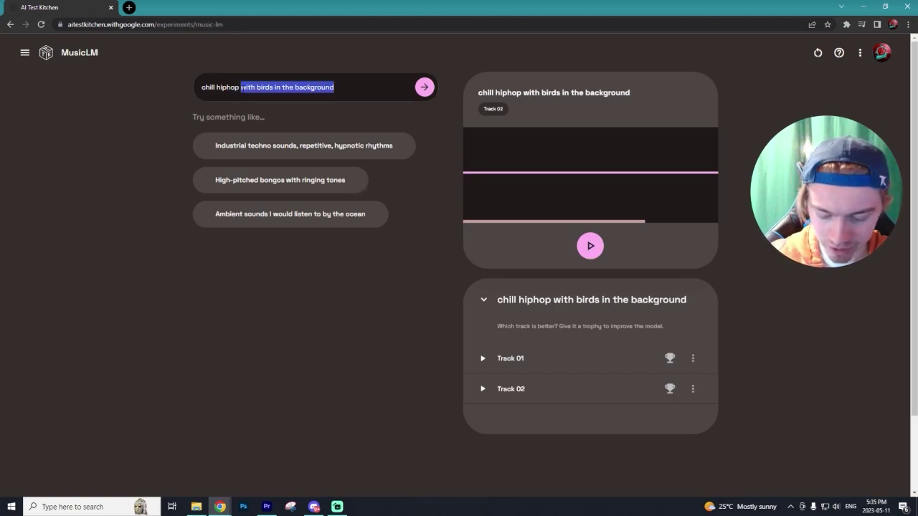
pyautogui.press('BackSpace')
pyautogui.write('with sax')
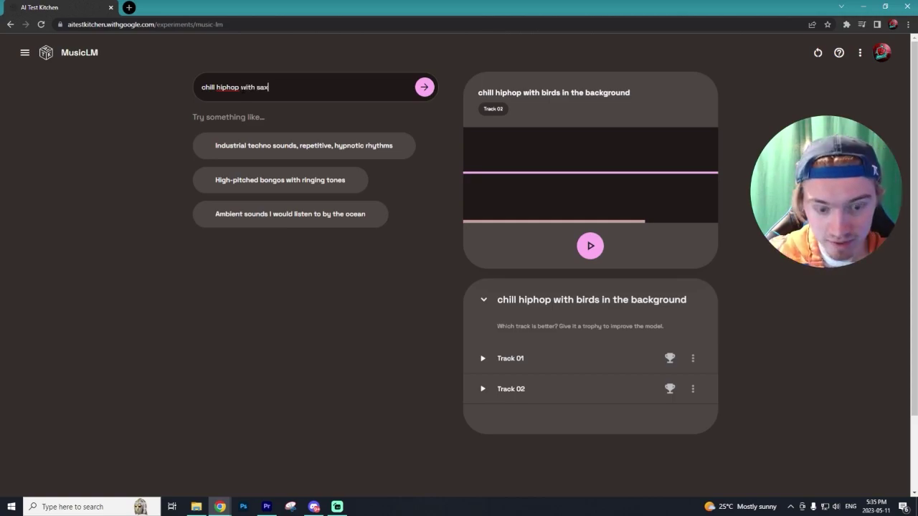
pyautogui.write('ophone')
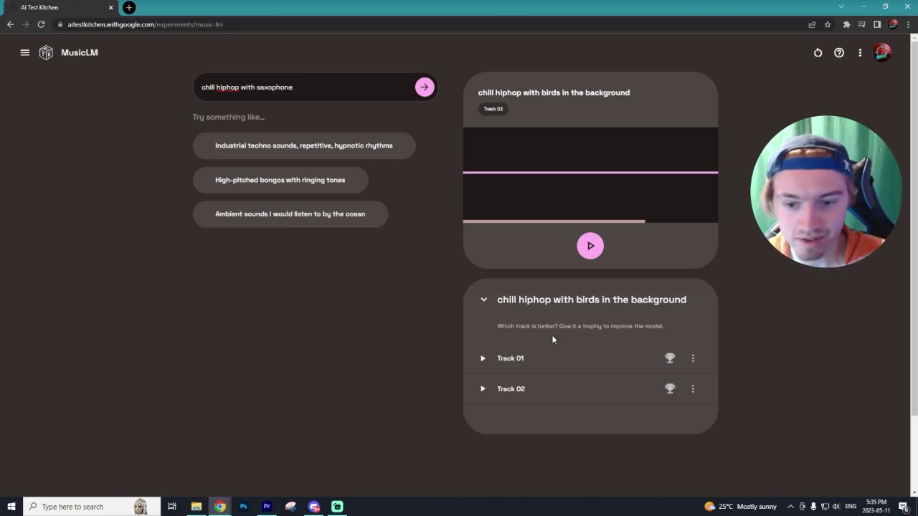
pyautogui.click(424, 87)
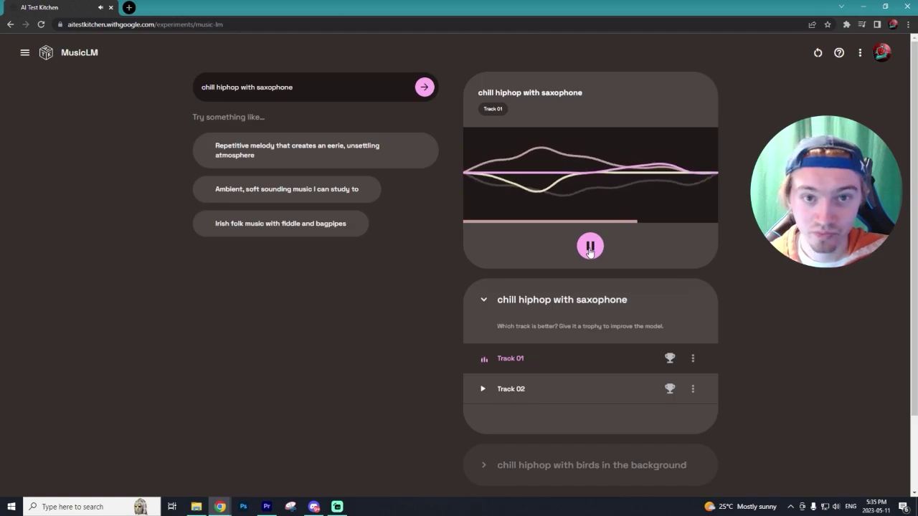
pyautogui.click(590, 246)
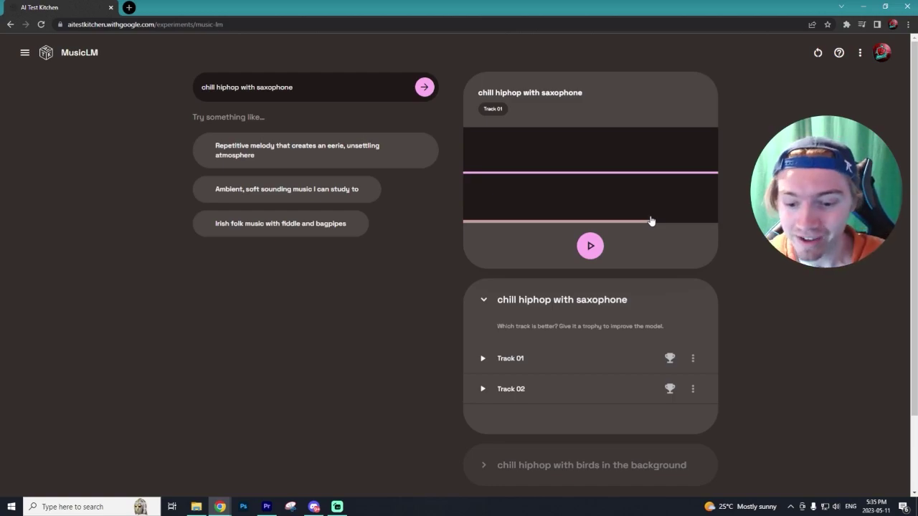
pyautogui.scroll(-2, 651, 221)
# Step: Download the saxophone result's Track 01 as an MP3 from its options menu
pyautogui.click(481, 379)
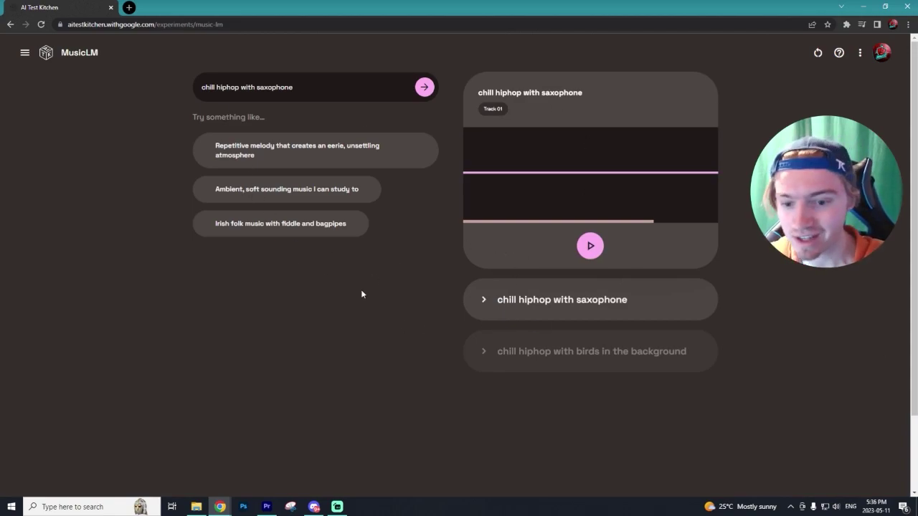
pyautogui.click(485, 311)
pyautogui.click(693, 358)
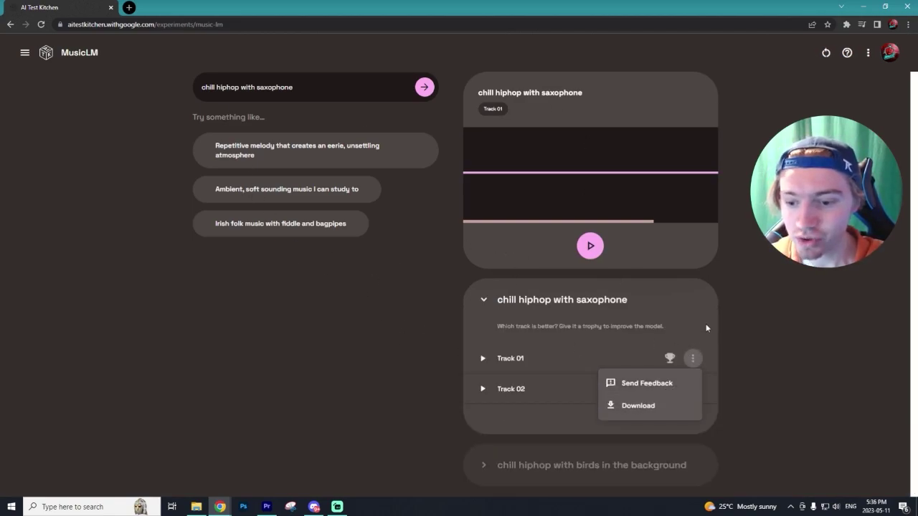
pyautogui.click(705, 327)
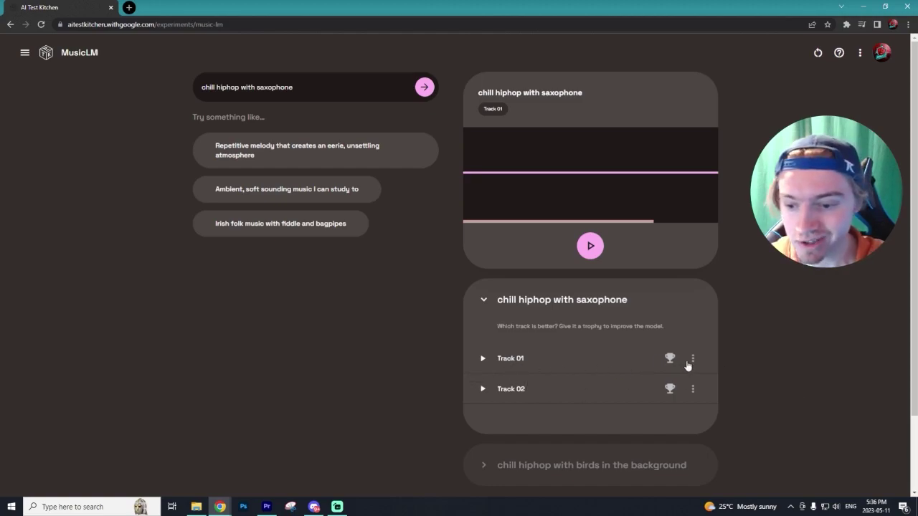
pyautogui.click(690, 361)
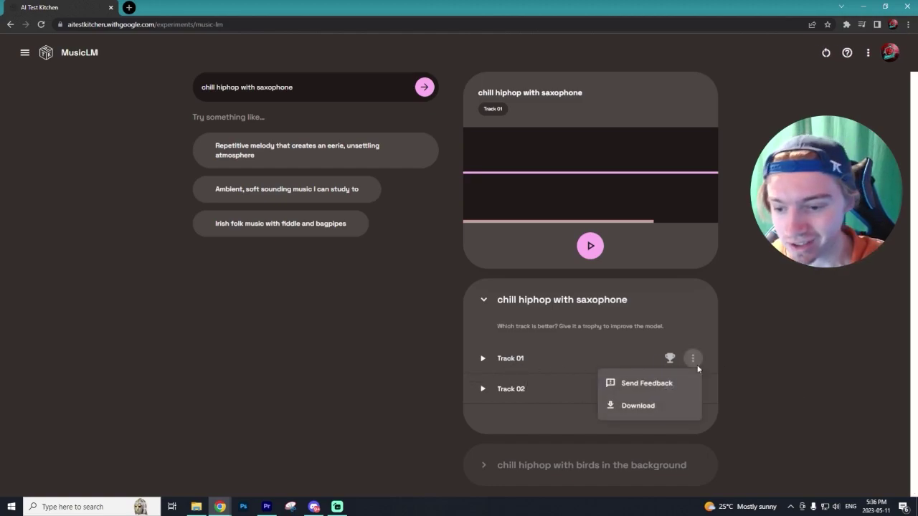
pyautogui.click(664, 406)
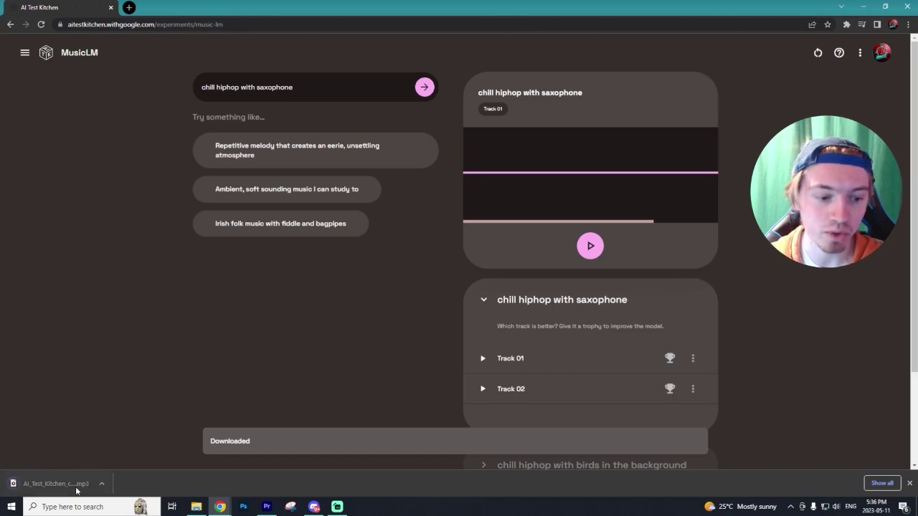
# Step: Load the eerie repetitive melody suggestion, insert 'spooky' before 'atmosphere', and generate
pyautogui.click(276, 161)
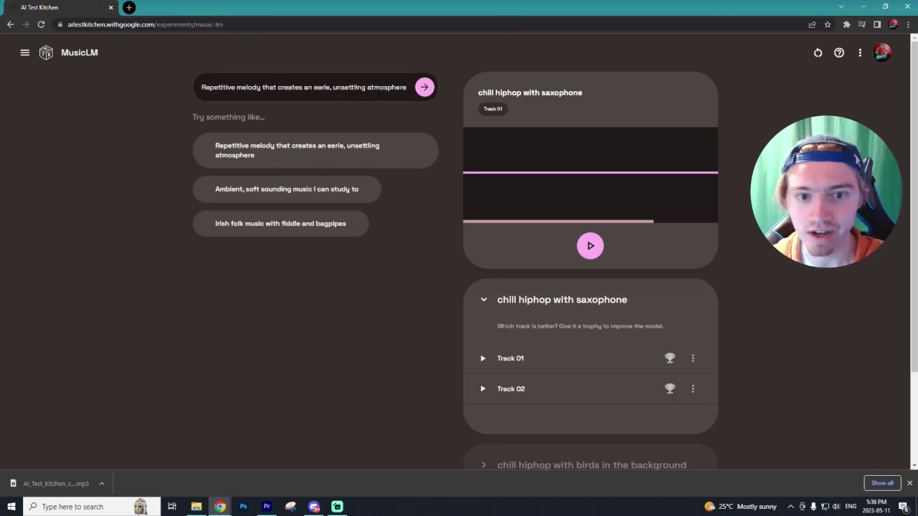
pyautogui.click(369, 87)
pyautogui.write('sp')
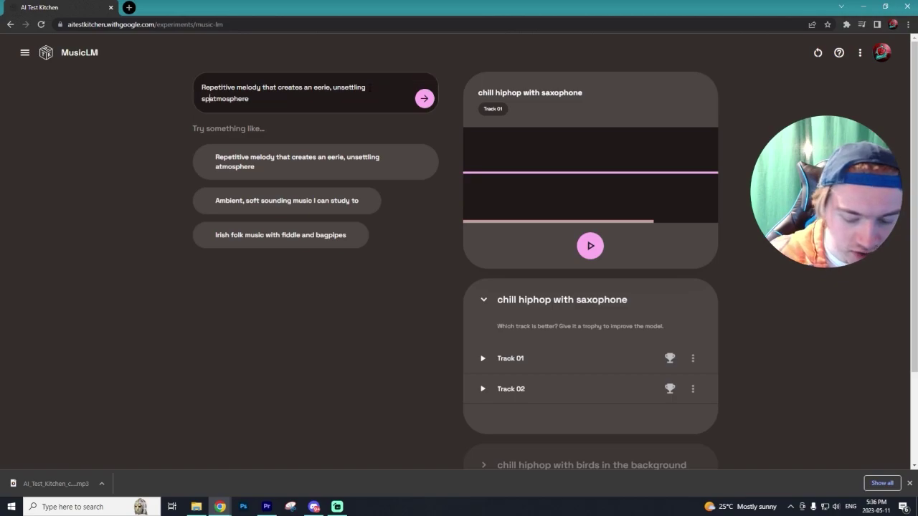
pyautogui.write('ooky')
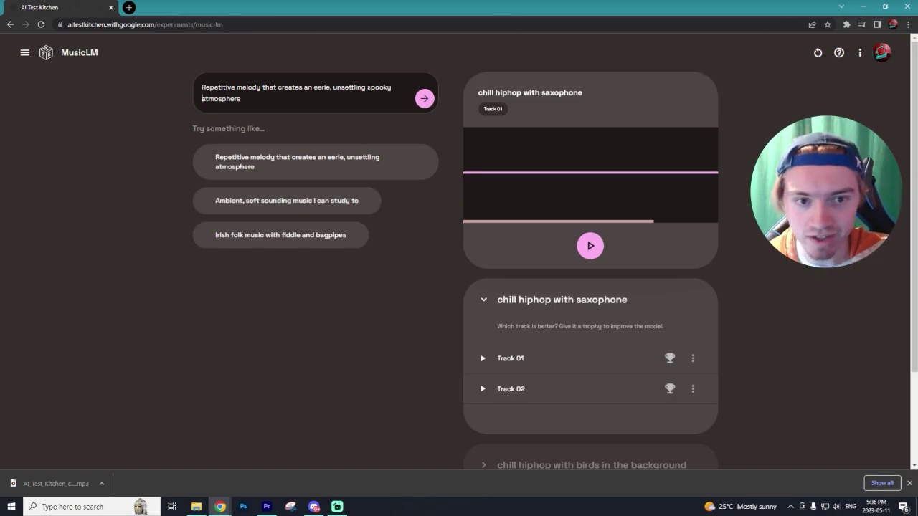
pyautogui.click(425, 99)
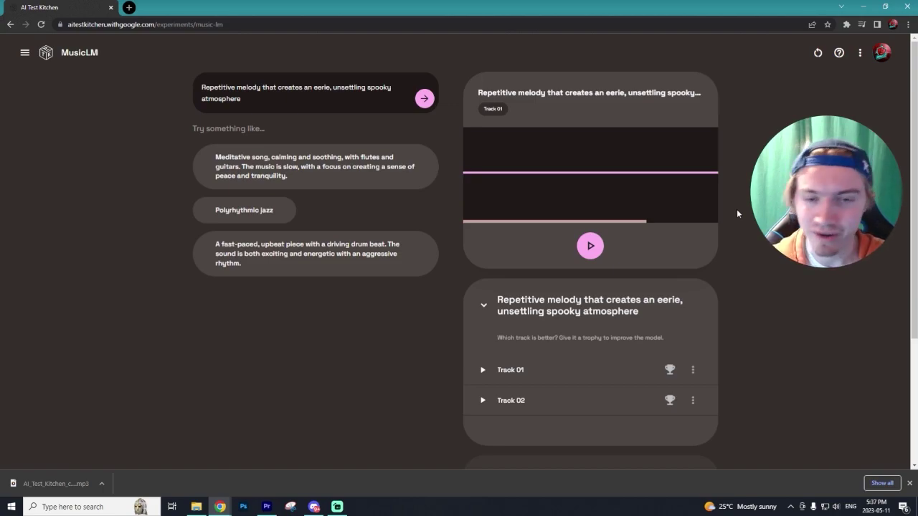
# Step: Replace the prompt with the pasted rock and roll screamo prompt, generate, then play and pause Track 01
pyautogui.hotkey('ctrl', 'a')
pyautogui.write('rock and roll beat with heavy drums and screamo')
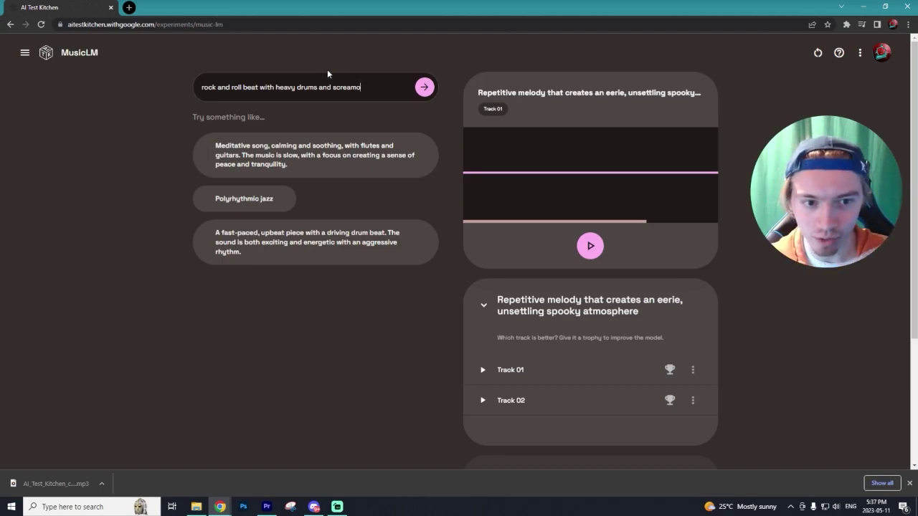
pyautogui.click(425, 88)
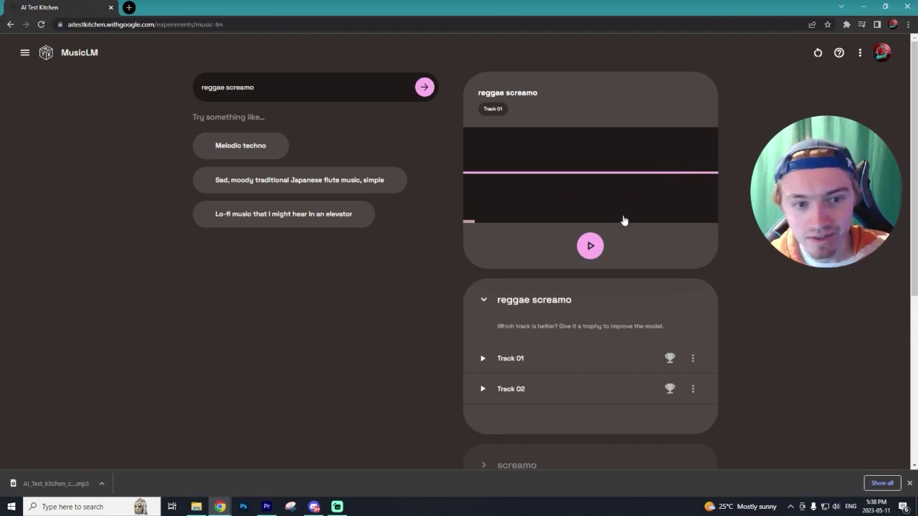
pyautogui.click(590, 246)
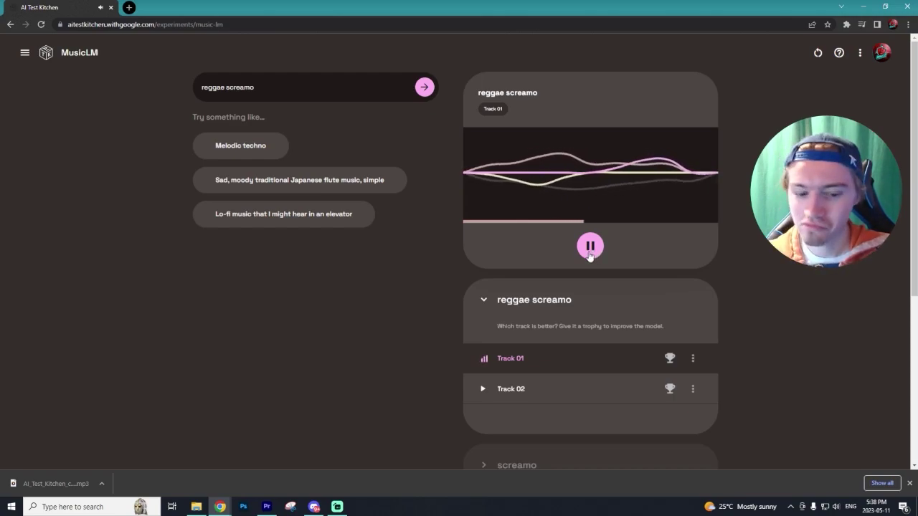
pyautogui.click(592, 248)
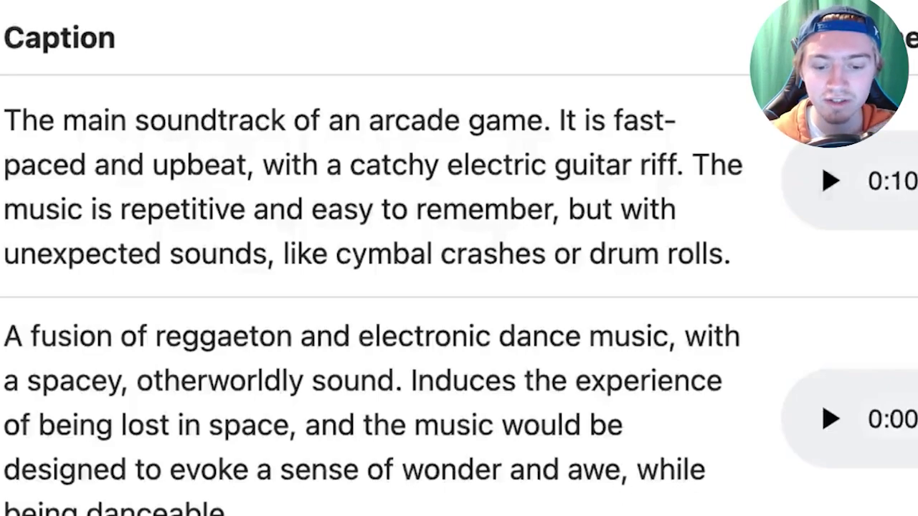
# Step: Play the reggaeton and electronic dance music fusion example clip
pyautogui.click(829, 419)
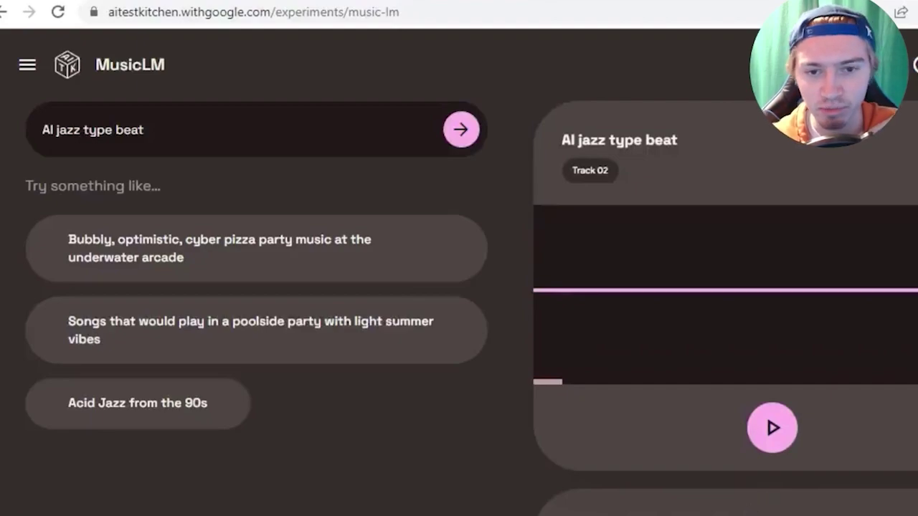
# Step: Play Track 01 of the 'AI jazz type beat' result
pyautogui.click(609, 403)
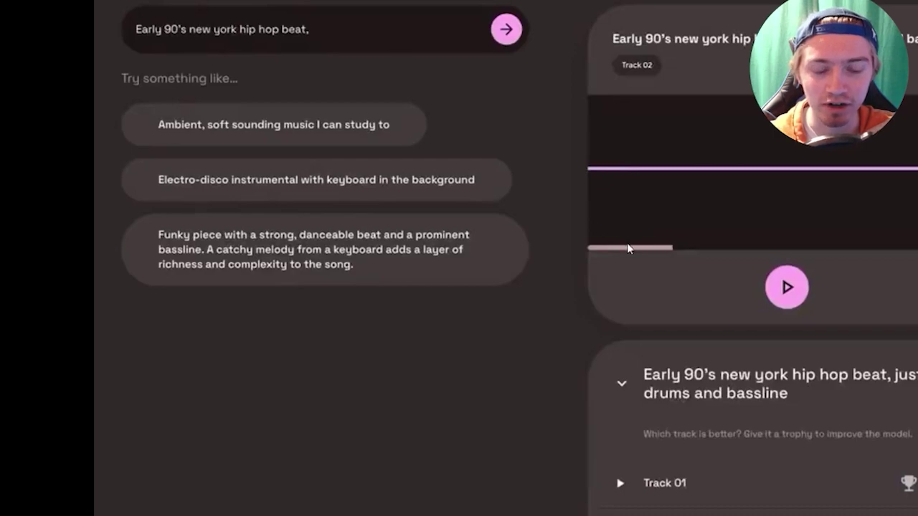
# Step: Play Track 01 of the early 90's New York hip hop beat result
pyautogui.click(620, 482)
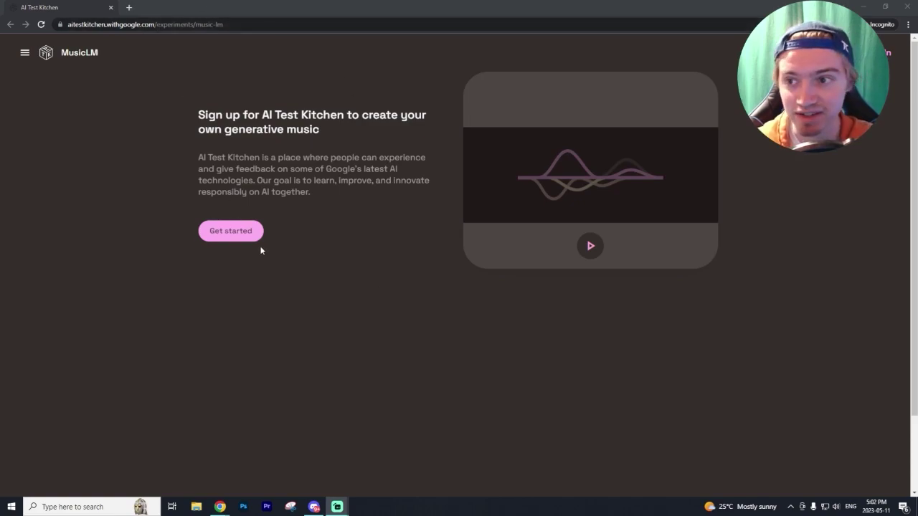
# Step: Start the AI Test Kitchen sign-up, open the waitlist form, and keep United States as country
pyautogui.click(235, 233)
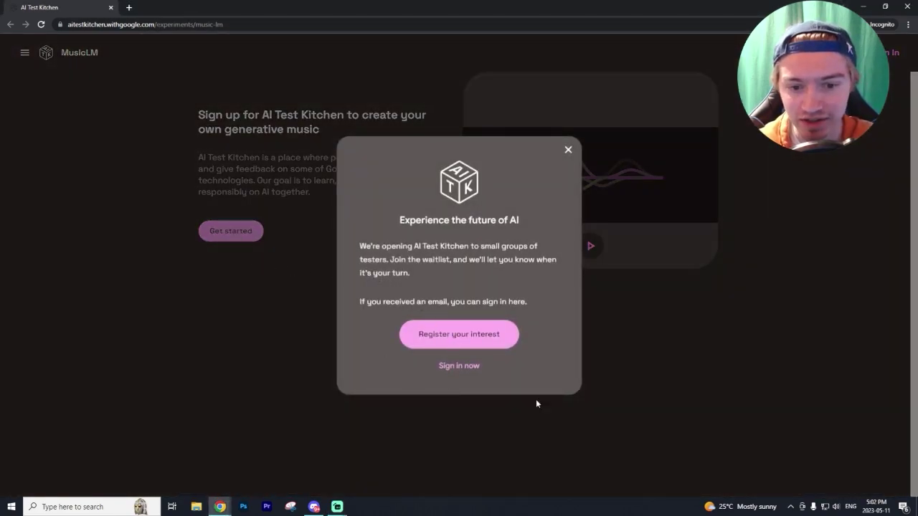
pyautogui.click(432, 342)
pyautogui.scroll(-3, 473, 280)
pyautogui.click(451, 76)
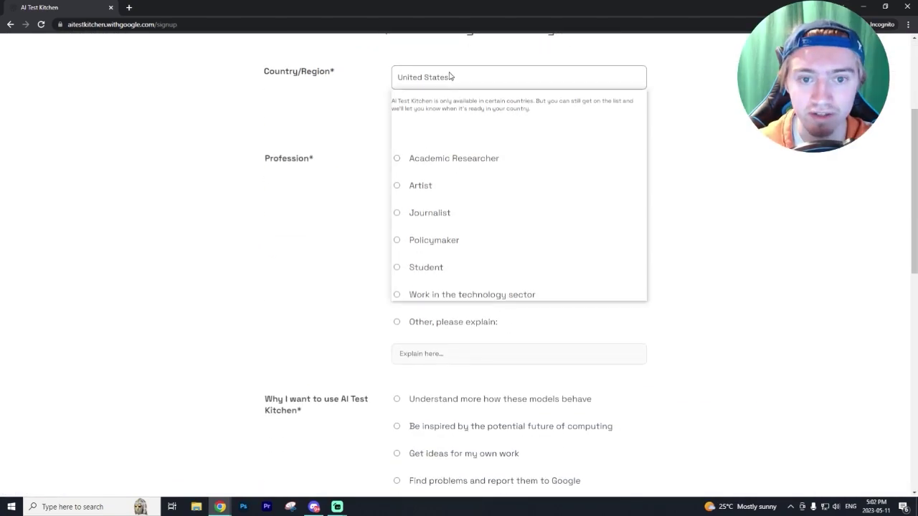
pyautogui.click(733, 97)
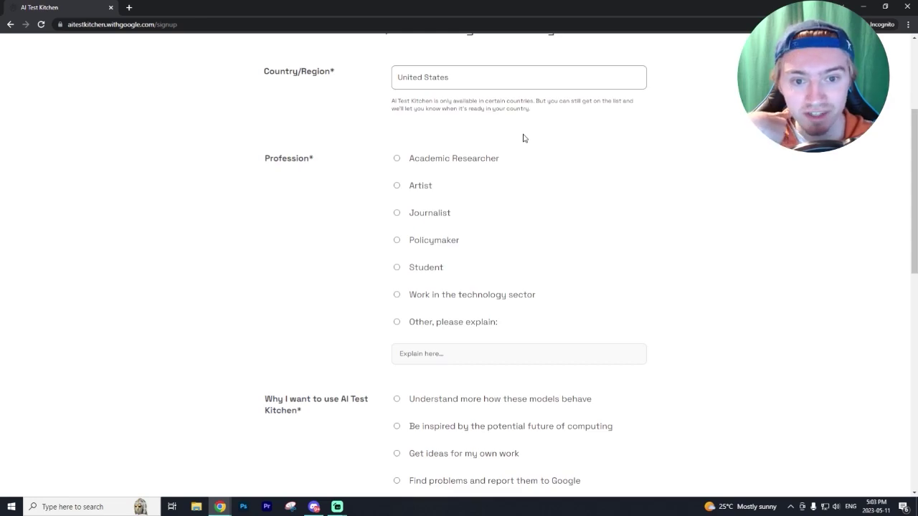
# Step: Give 'Find problems and report them to Google' as the reason for joining
pyautogui.scroll(-1, 546, 142)
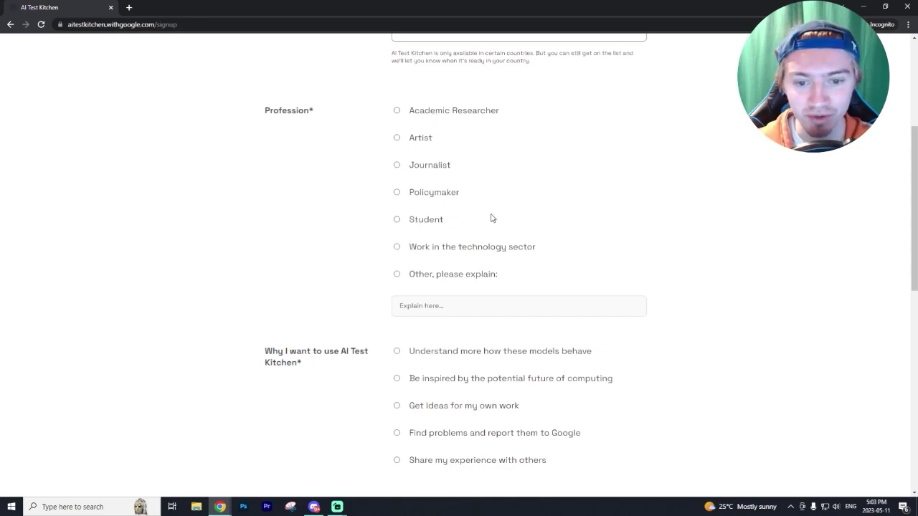
pyautogui.scroll(-4, 490, 217)
pyautogui.tripleClick(345, 179)
pyautogui.click(352, 179)
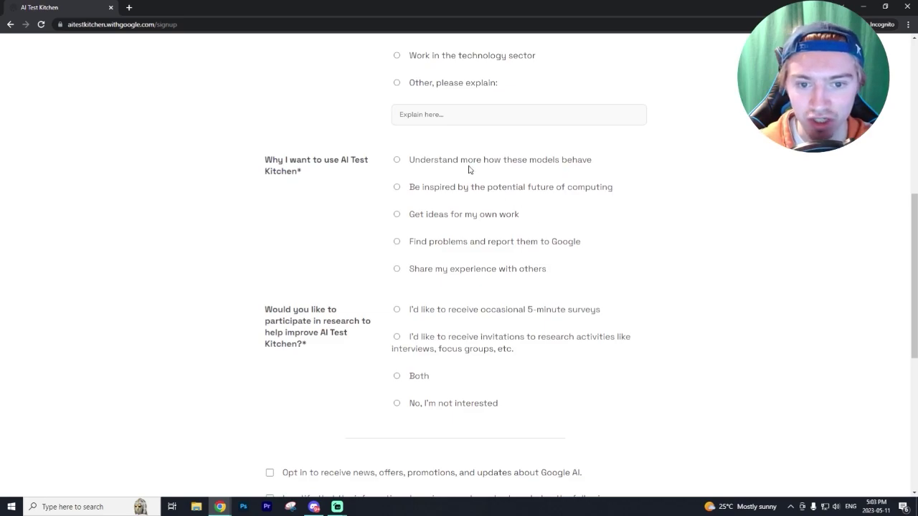
pyautogui.click(422, 245)
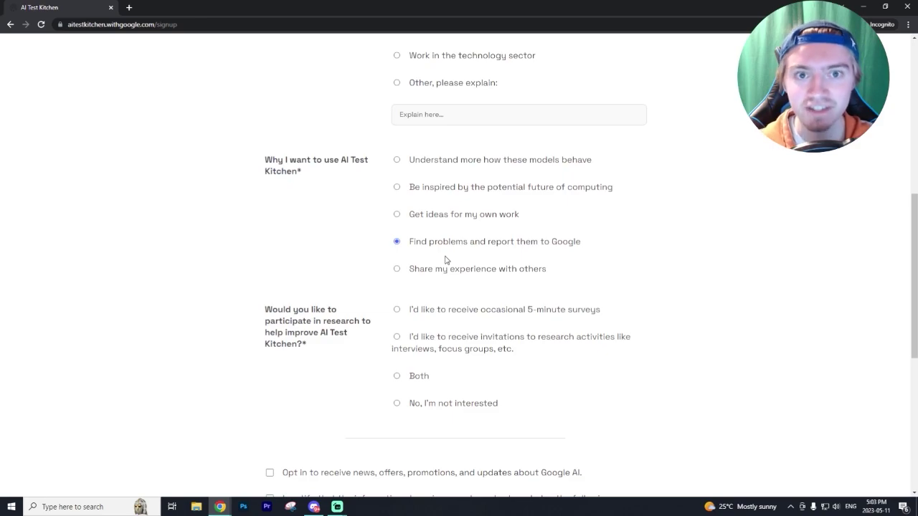
# Step: Choose 'Both' for research participation and tick the news opt-in and accuracy boxes
pyautogui.scroll(-1, 444, 260)
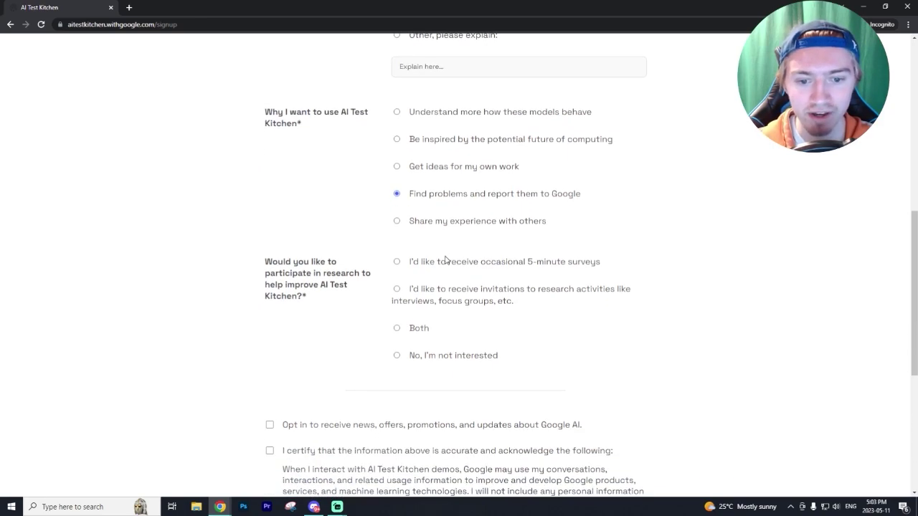
pyautogui.moveTo(307, 248); pyautogui.dragTo(265, 225)
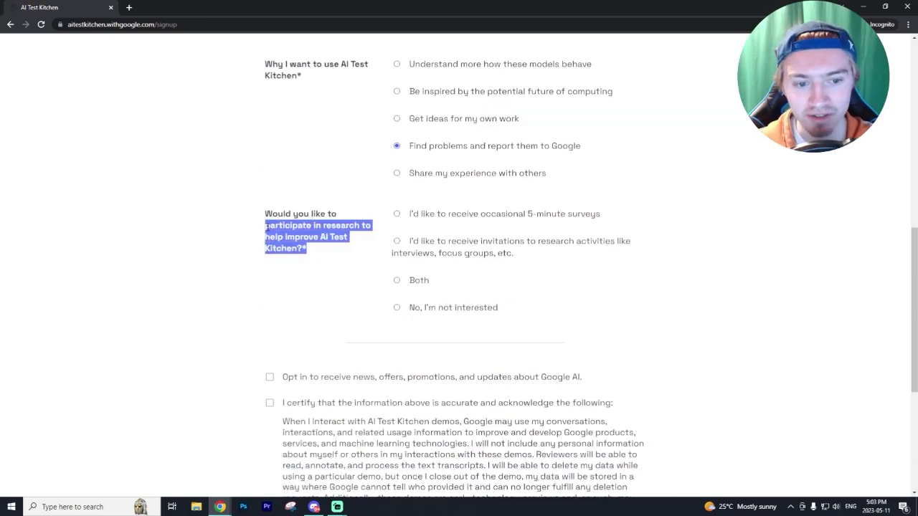
pyautogui.click(398, 282)
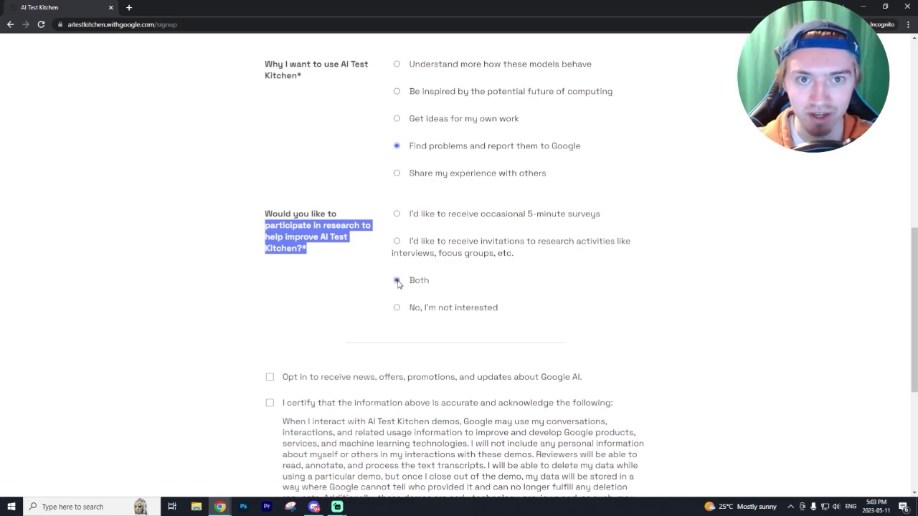
pyautogui.scroll(-3, 398, 283)
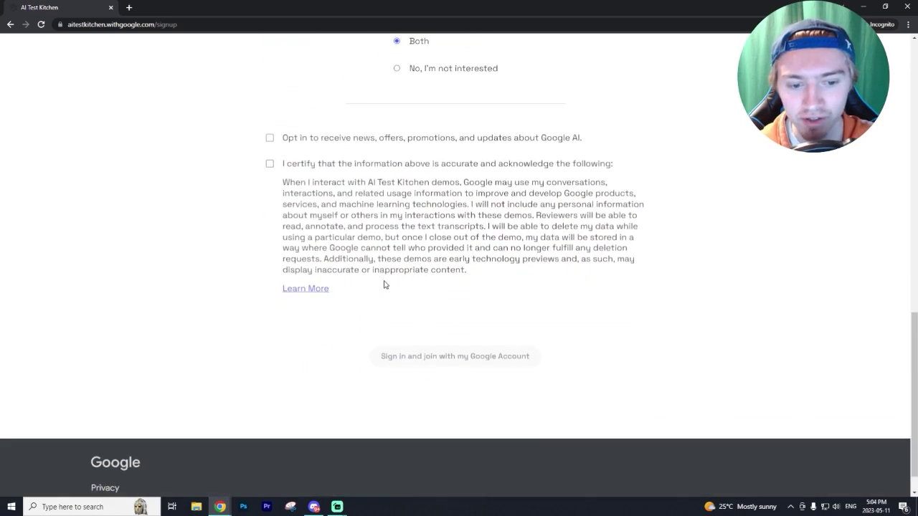
pyautogui.click(269, 138)
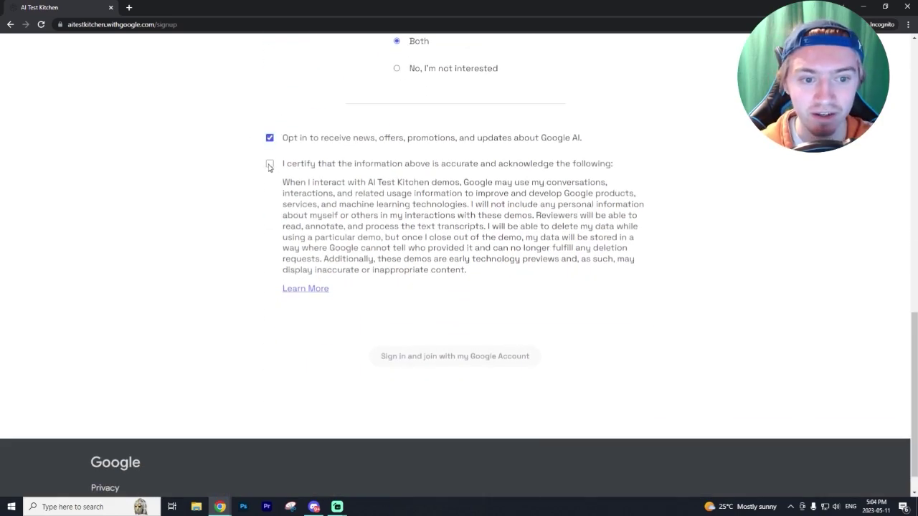
pyautogui.click(269, 164)
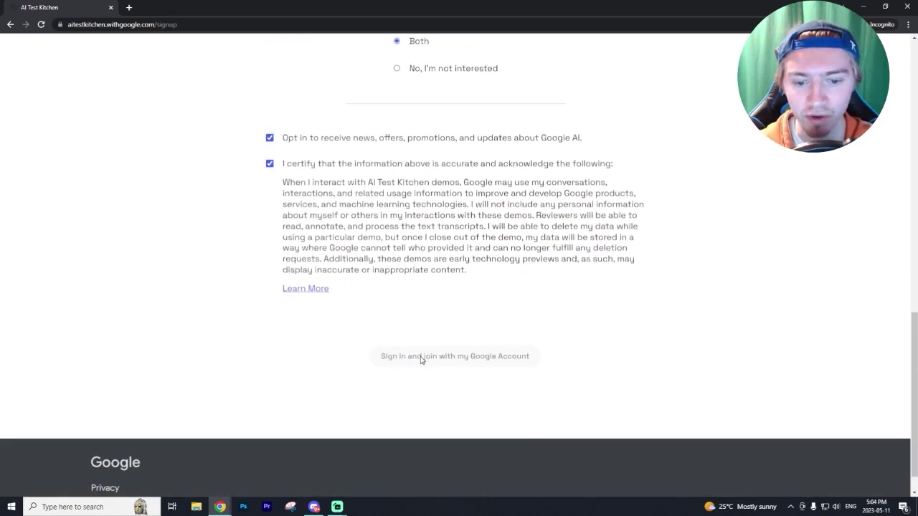
pyautogui.scroll(6, 478, 363)
pyautogui.scroll(4, 479, 366)
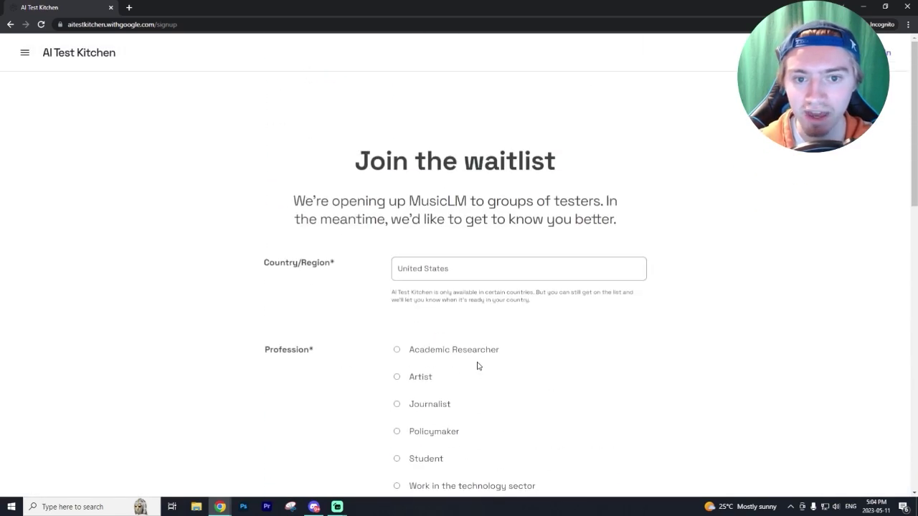